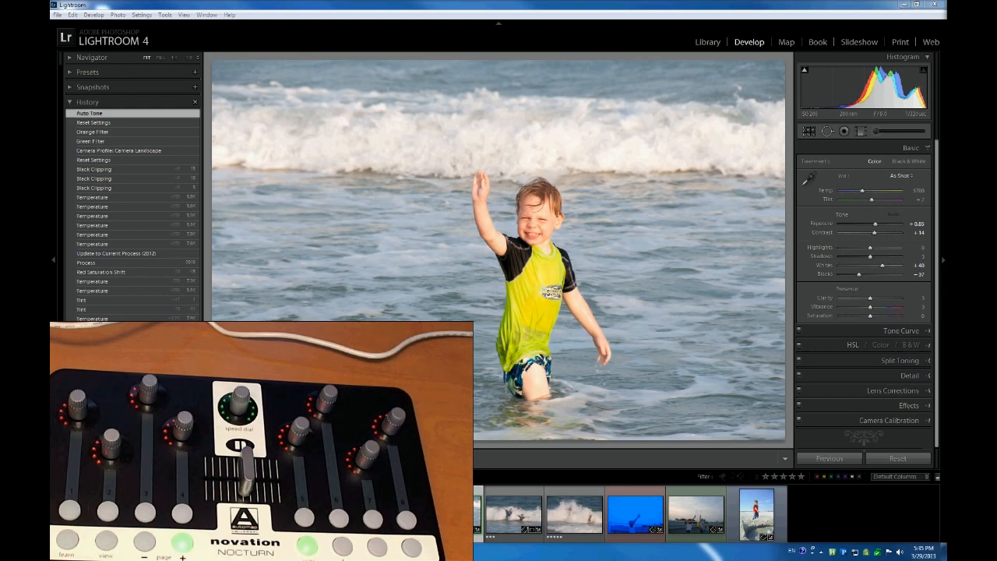
# - Switch to the browser to view the Novation Nocturn templates on Paddy's Device Templates page, and return to Lightroom
pyautogui.press('super+Left')
pyautogui.press('super+Up')
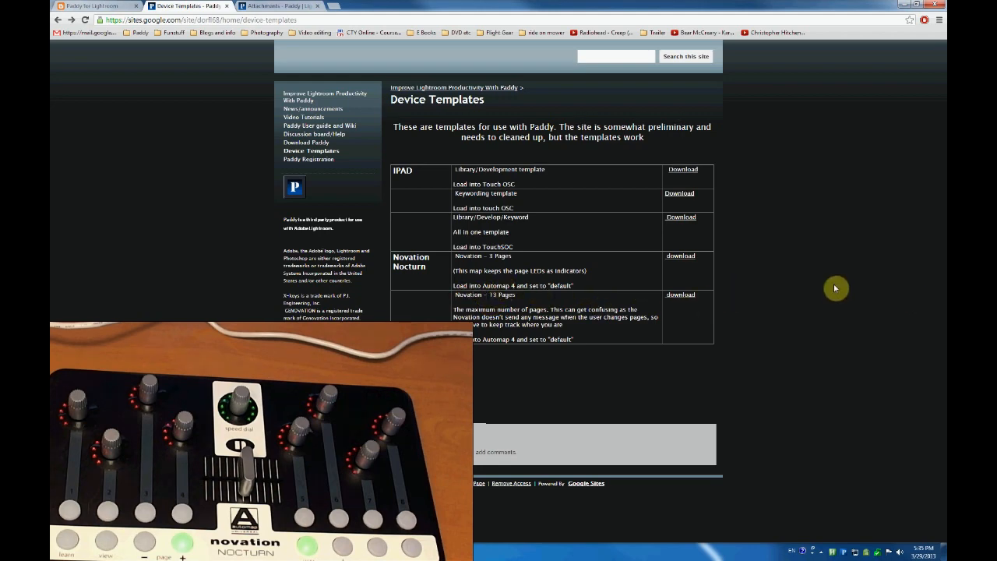
pyautogui.hotkey('alt', 'Tab')
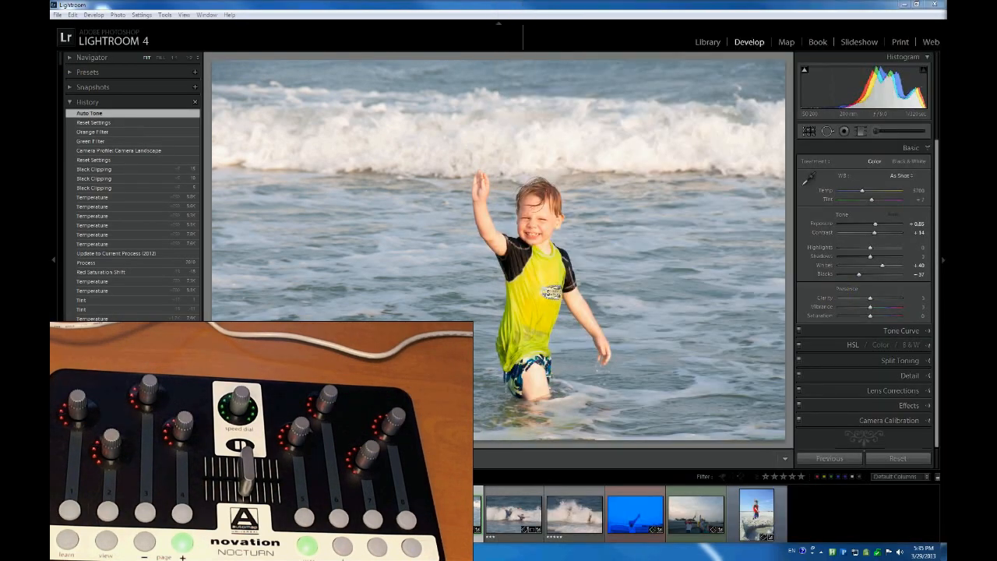
# - Open Automap's Mixer/Plug-in Mappings from the system tray, check the software setup, and select the Nocturn's Channel 1 mapping
pyautogui.click(820, 552)
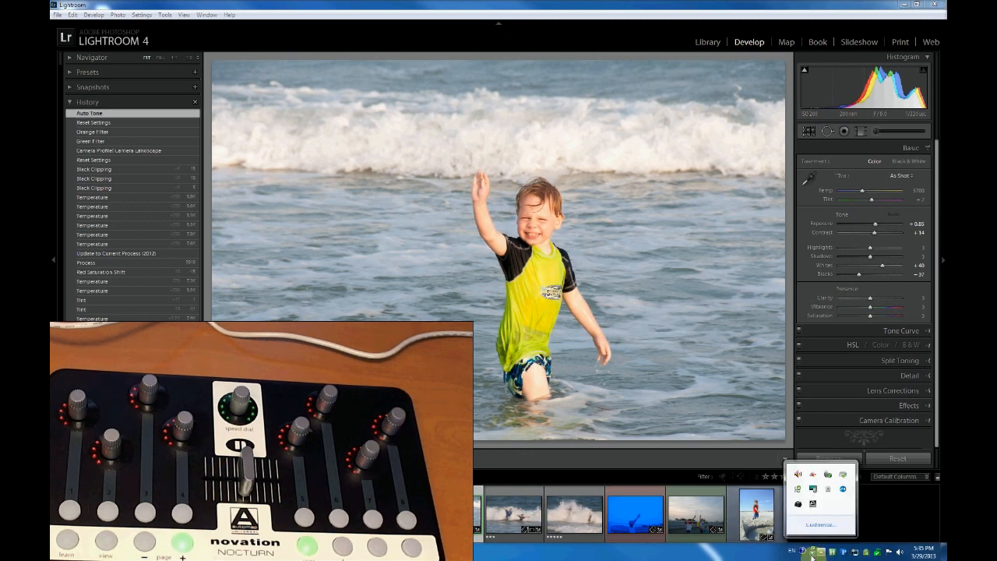
pyautogui.rightClick(812, 507)
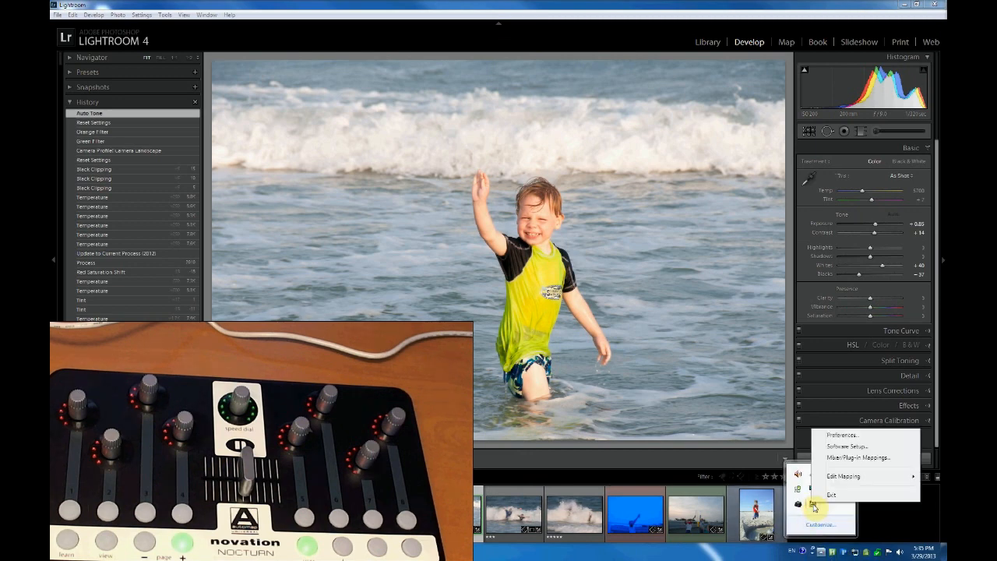
pyautogui.click(857, 457)
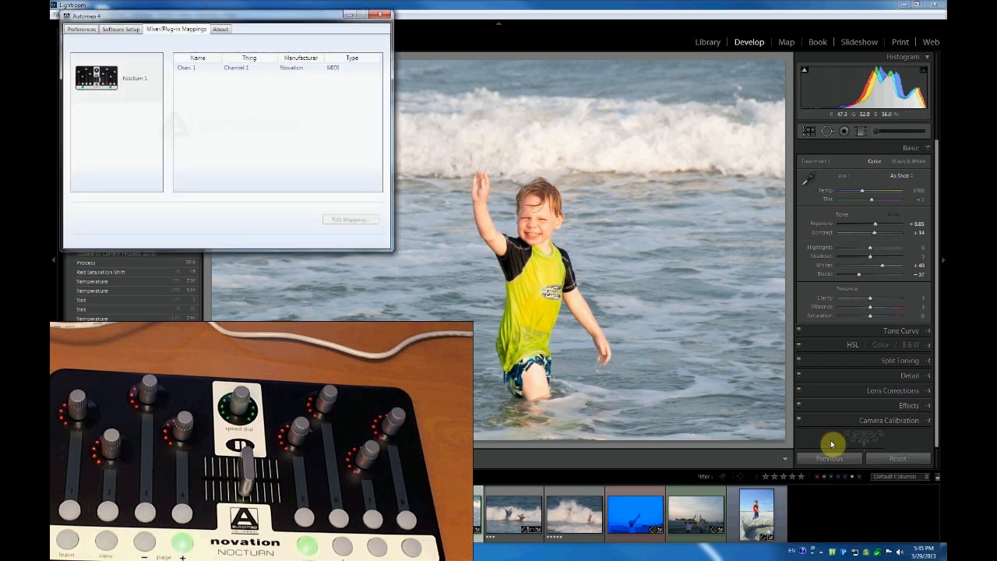
pyautogui.click(118, 29)
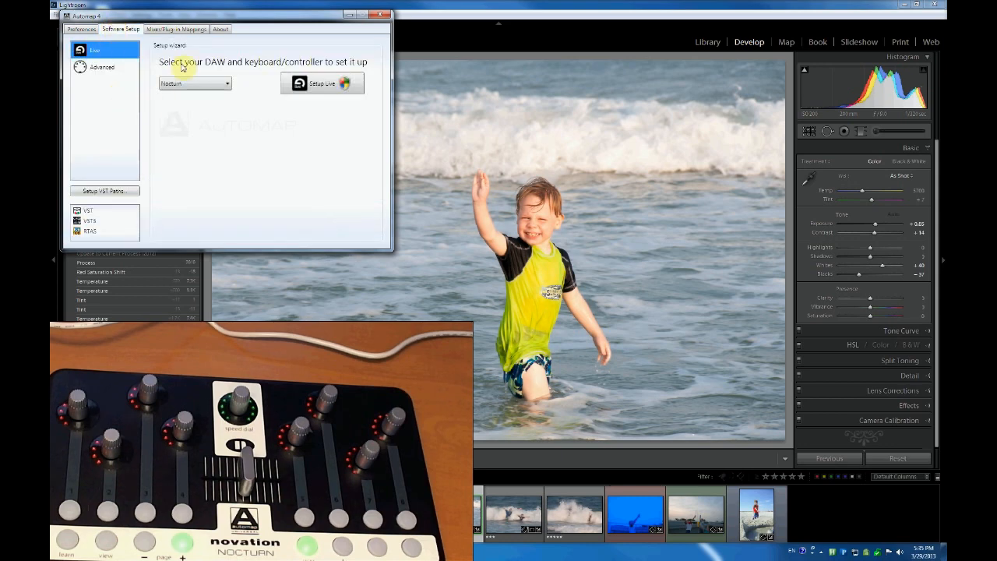
pyautogui.click(173, 29)
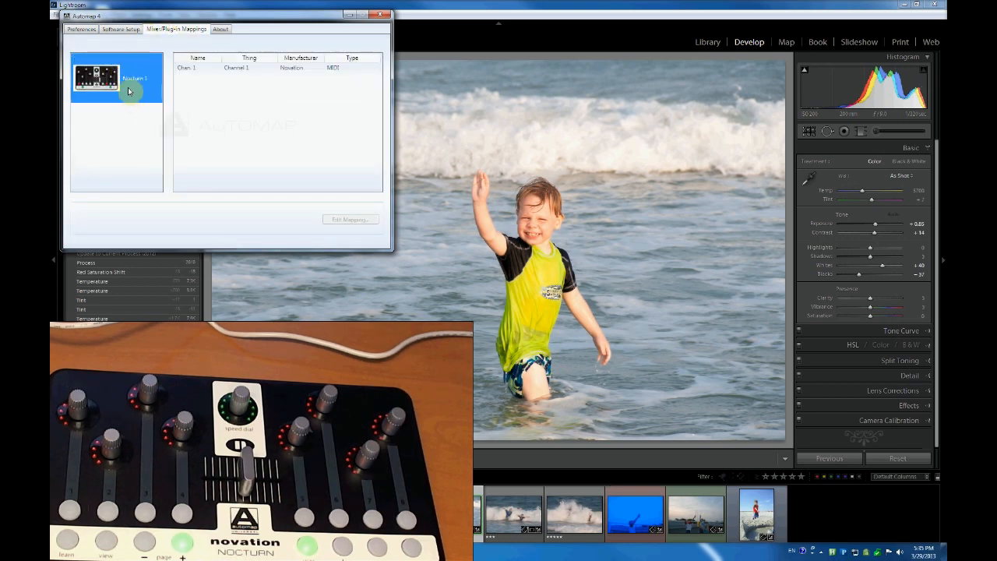
pyautogui.click(190, 68)
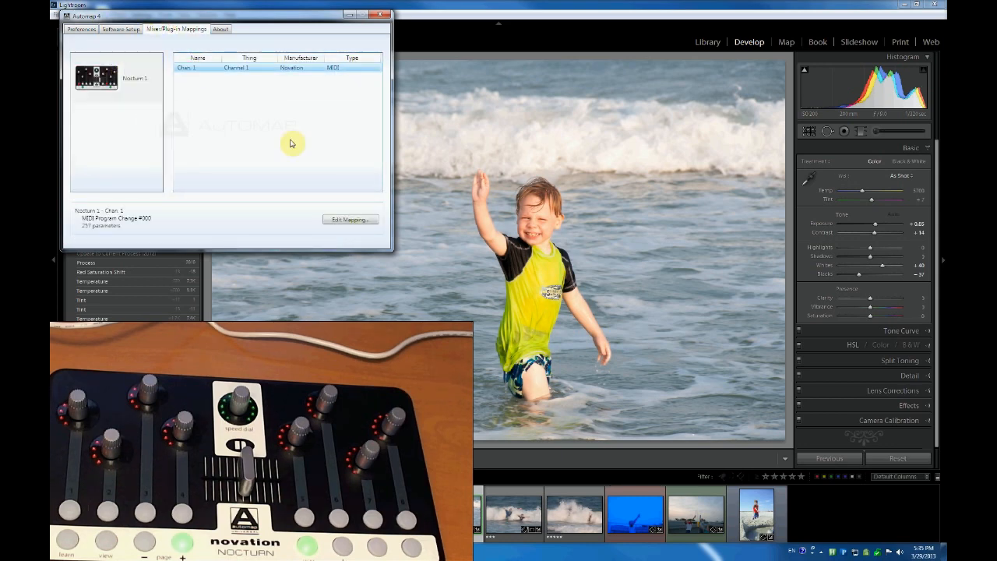
# - Open the Channel 1 mapping for editing, browse the Novation folder for a control map file, and return to Lightroom
pyautogui.click(349, 218)
pyautogui.click(146, 116)
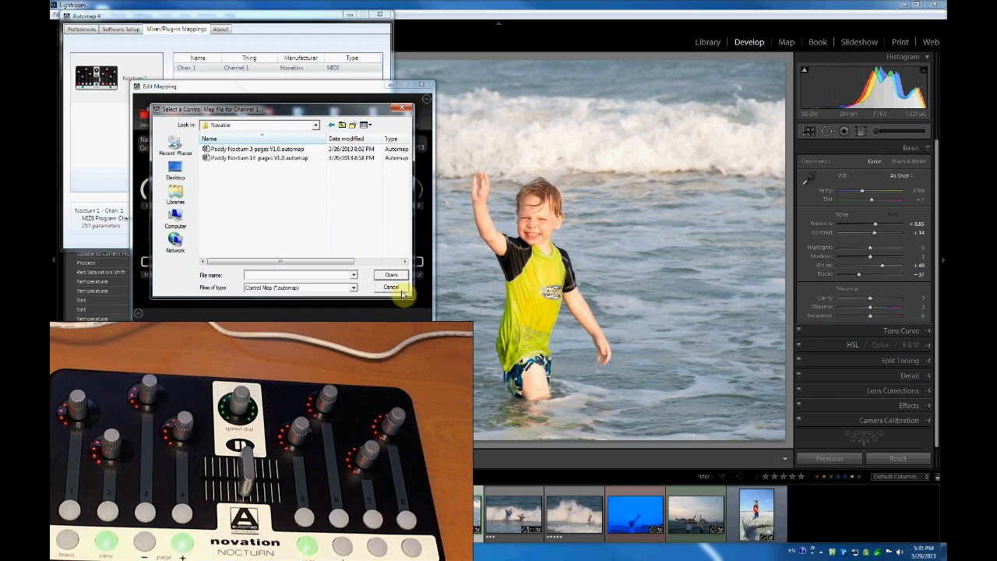
pyautogui.click(390, 276)
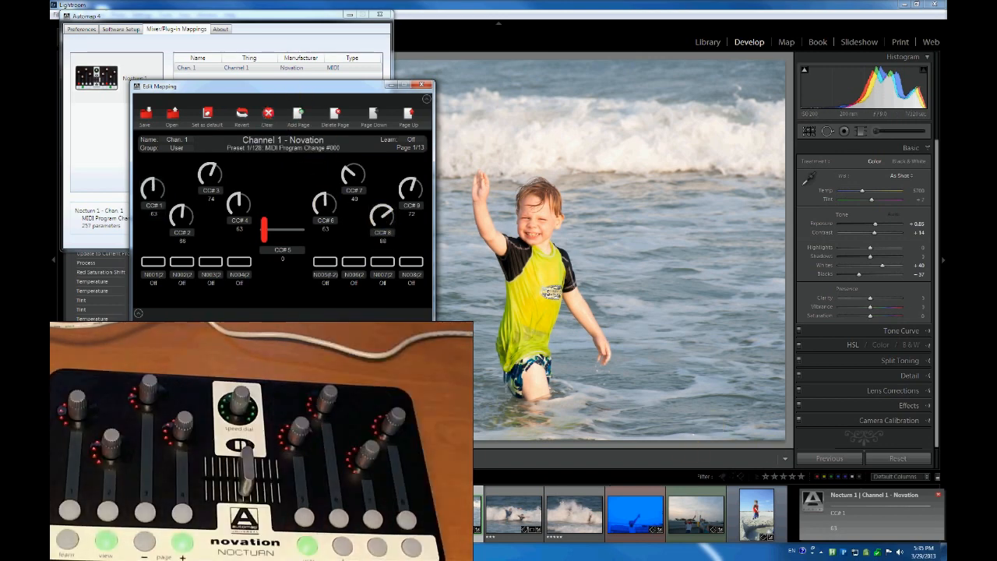
pyautogui.click(938, 498)
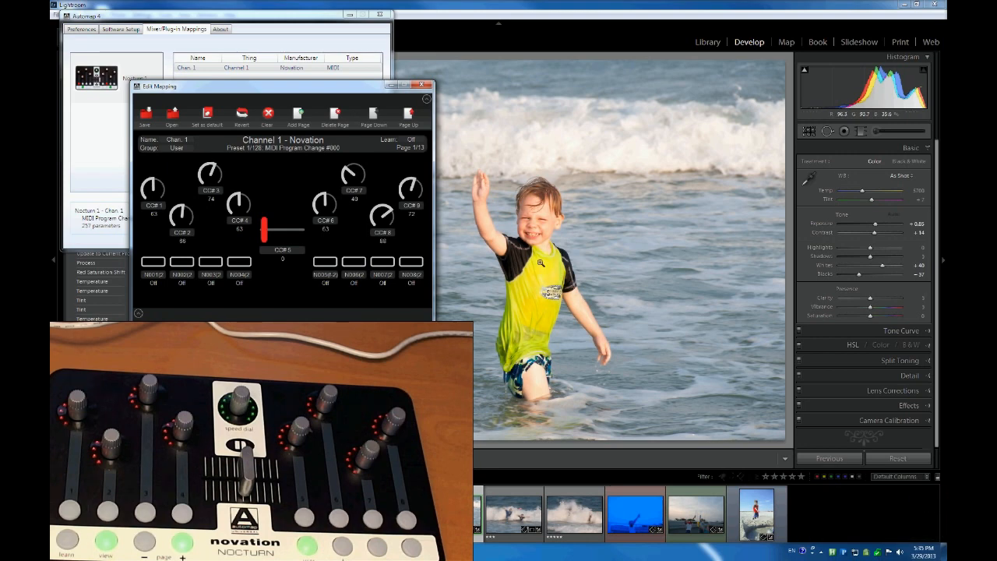
pyautogui.click(448, 4)
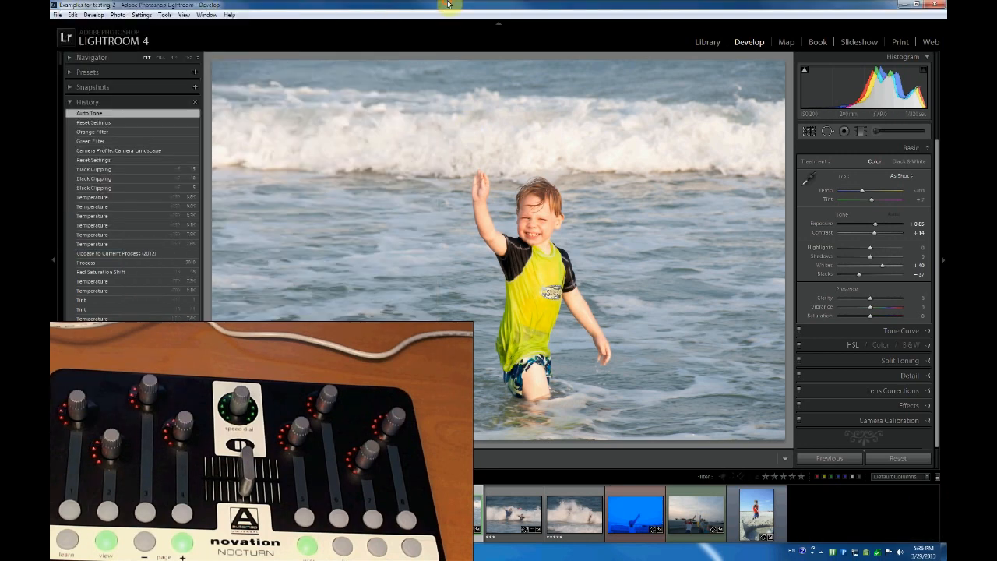
# - Review the MIDI controller options in Paddy's basic setup, including the Novation Nocturn option, and accept the settings
pyautogui.rightClick(833, 550)
pyautogui.moveTo(876, 513)
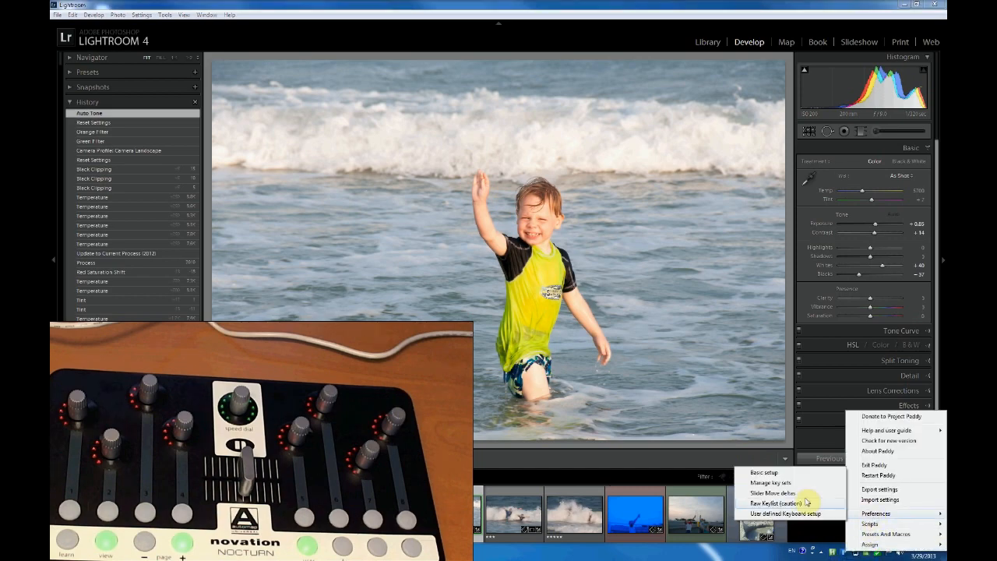
pyautogui.click(767, 472)
pyautogui.click(393, 135)
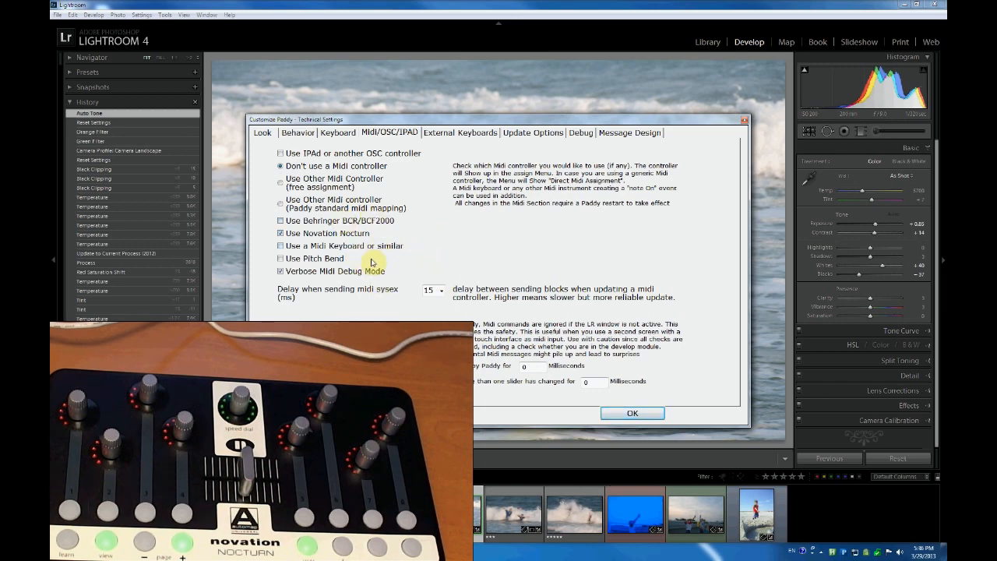
pyautogui.click(632, 413)
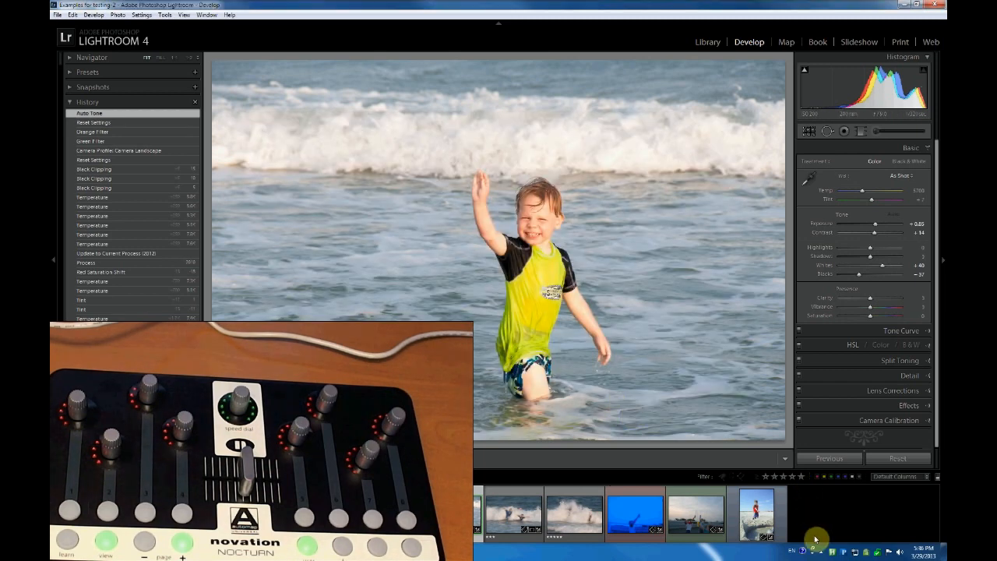
# - Open Paddy's Novation Nocturn assignment window and choose Automap MIDI as the first MIDI device
pyautogui.rightClick(842, 552)
pyautogui.moveTo(860, 543)
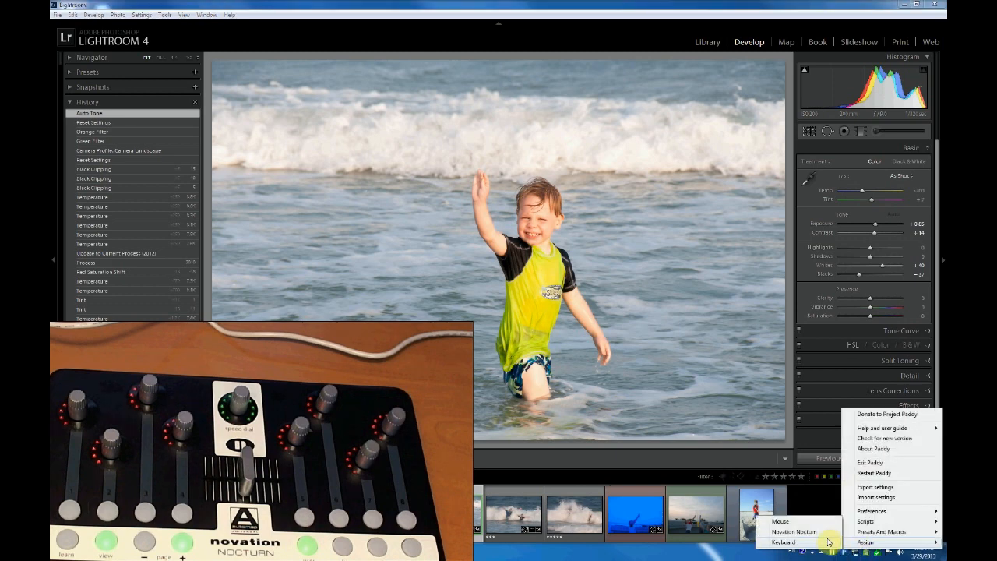
pyautogui.click(825, 537)
pyautogui.click(319, 161)
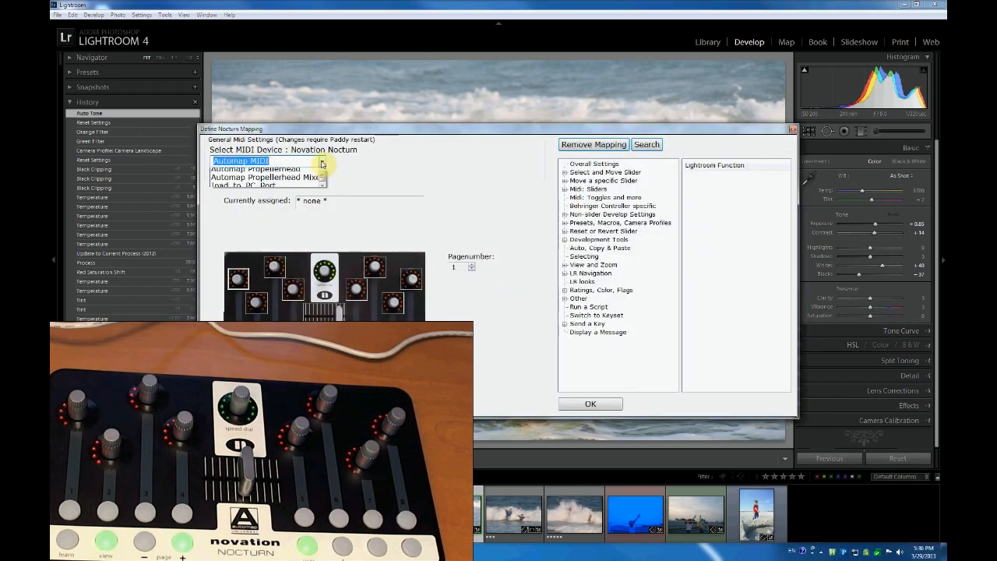
pyautogui.click(319, 162)
pyautogui.click(321, 161)
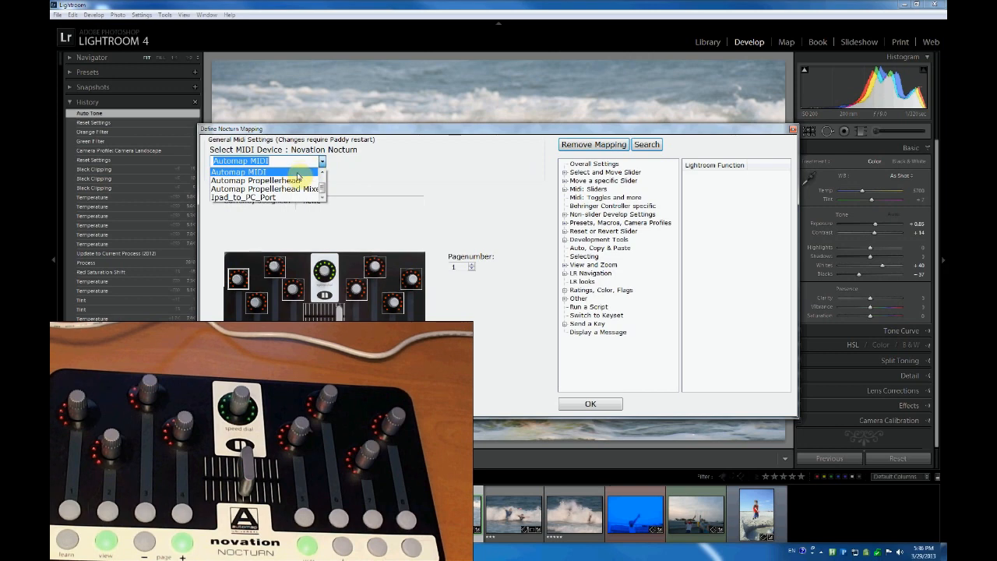
pyautogui.click(320, 164)
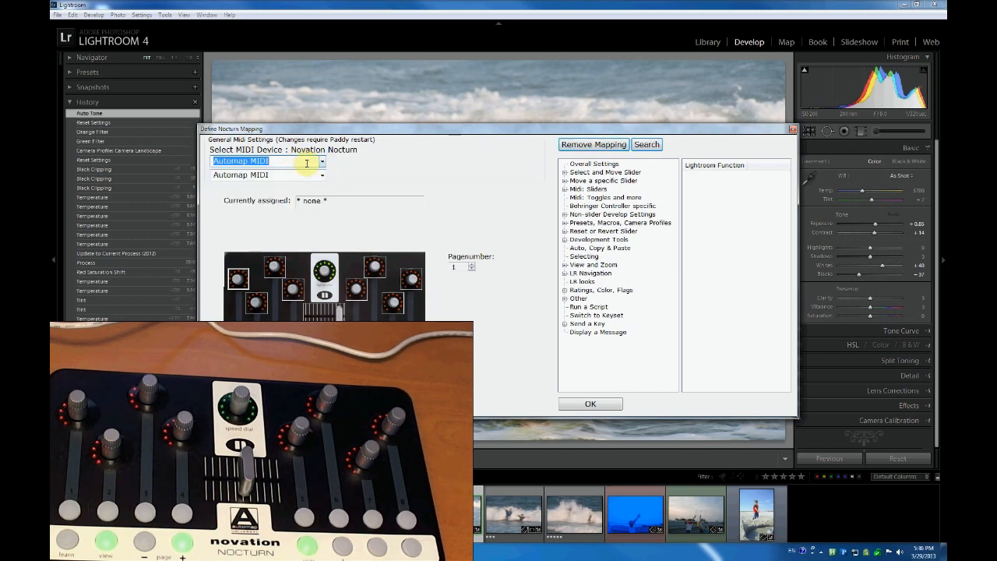
pyautogui.click(322, 164)
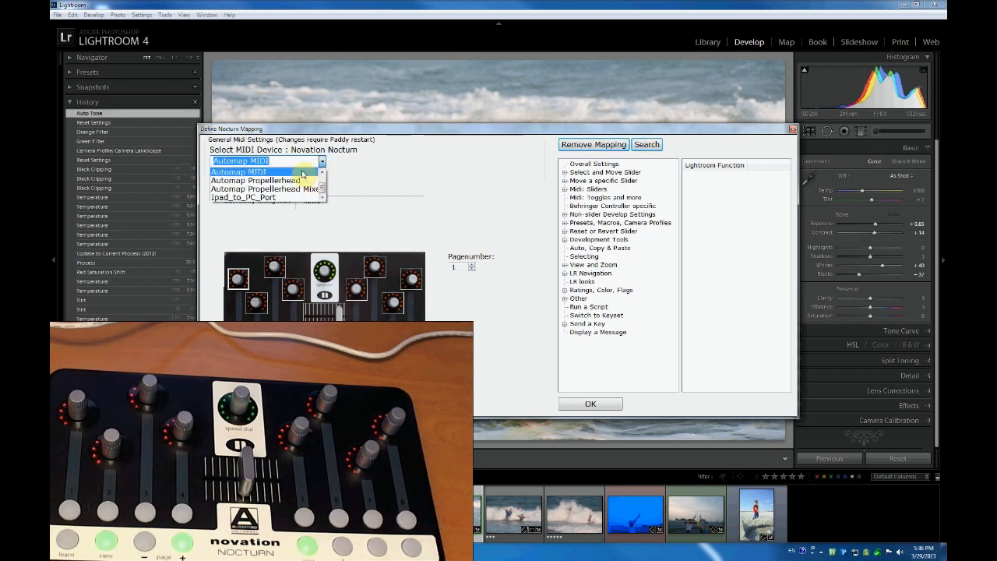
pyautogui.click(303, 172)
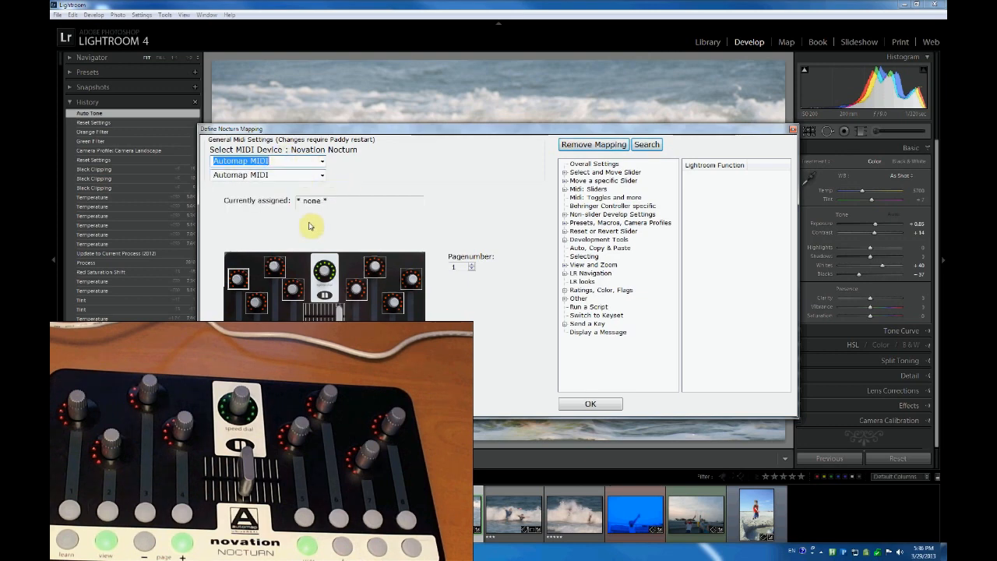
# - Assign the basic development function Temperature (Midi) to the Nocturn's first knob on page 1
pyautogui.click(274, 269)
pyautogui.click(288, 292)
pyautogui.click(257, 301)
pyautogui.click(238, 278)
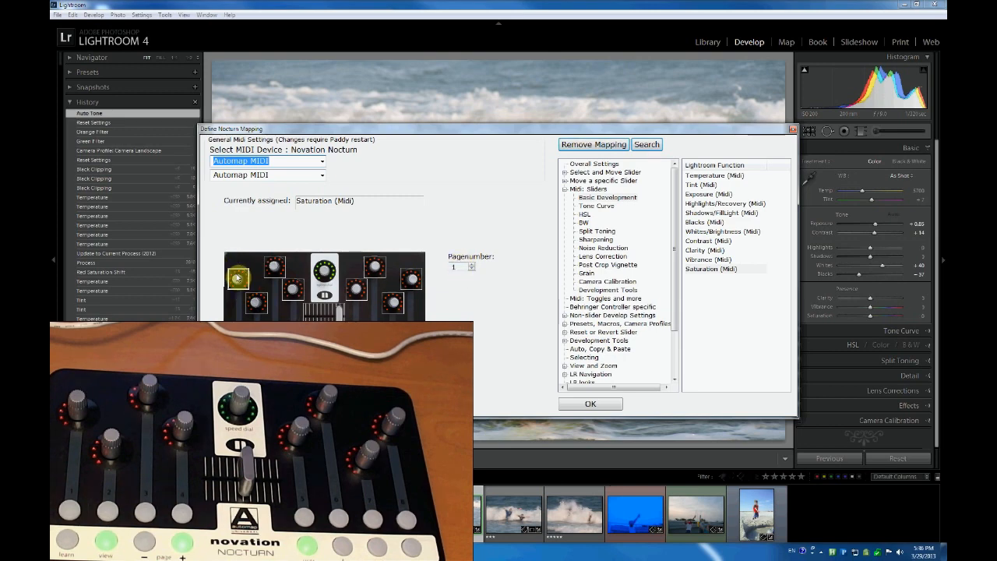
pyautogui.click(723, 176)
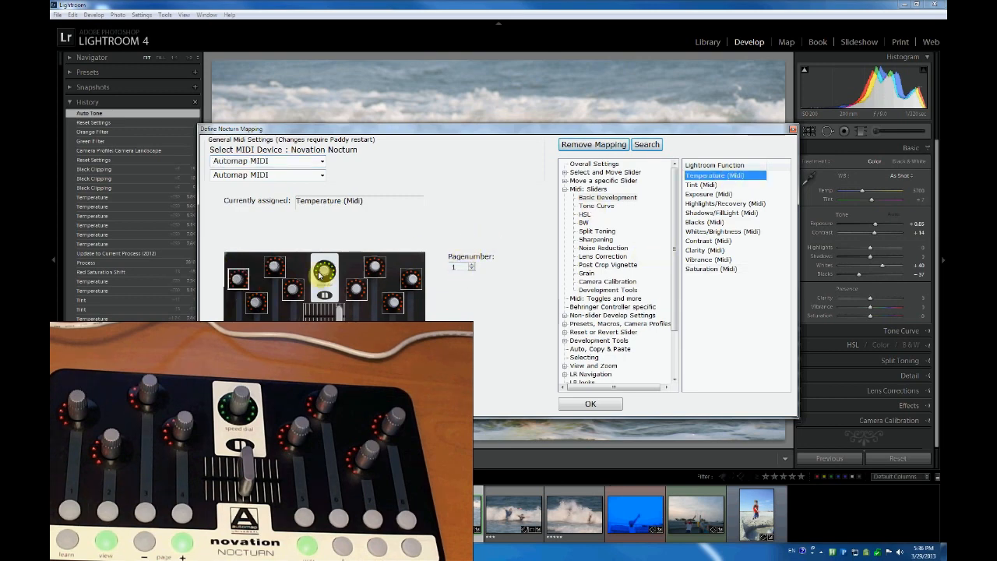
# - Assign Tint, Exposure and Highlights/Recovery to the second, third and fourth knobs on page 1, and Saturation to the slider
pyautogui.click(257, 300)
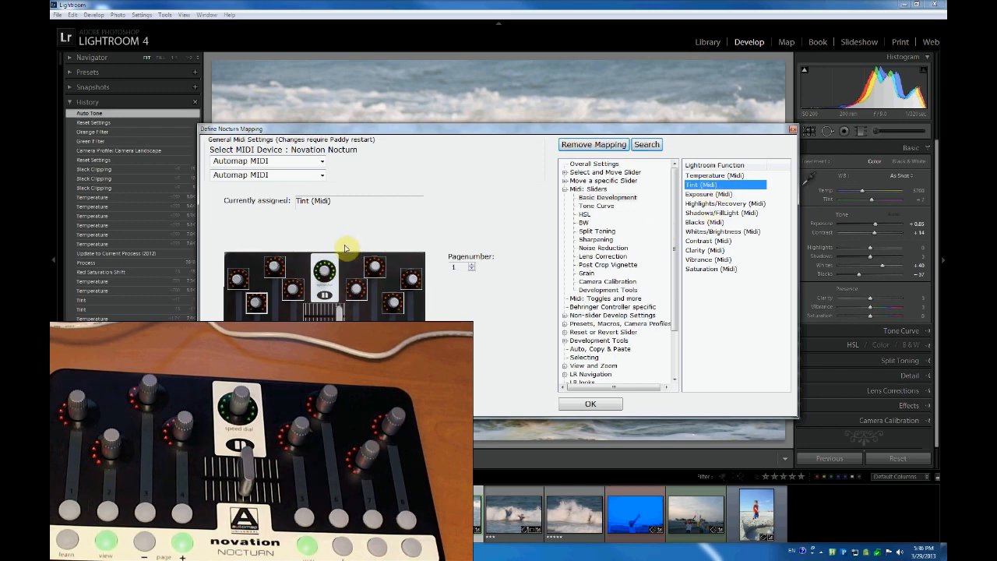
pyautogui.click(274, 265)
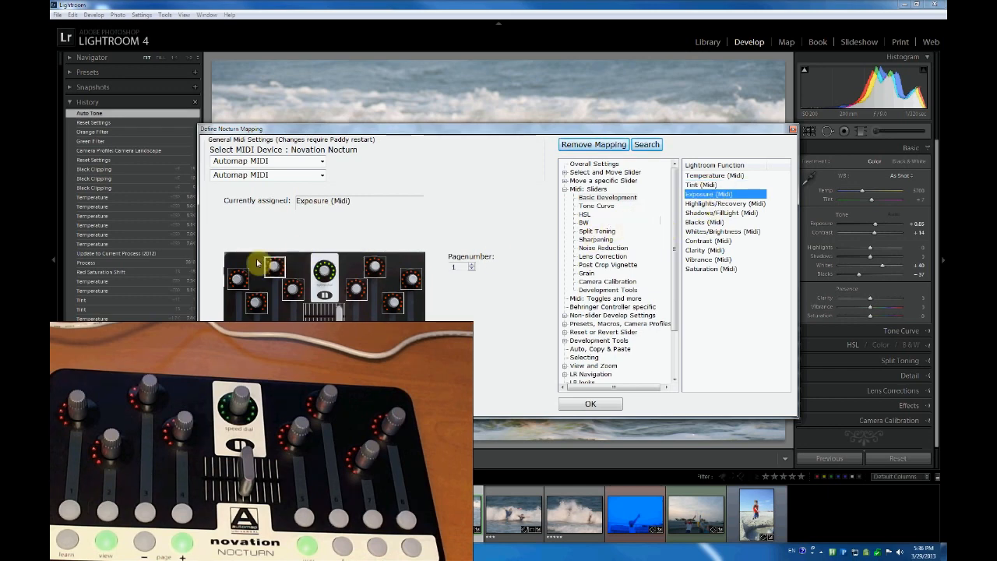
pyautogui.click(289, 293)
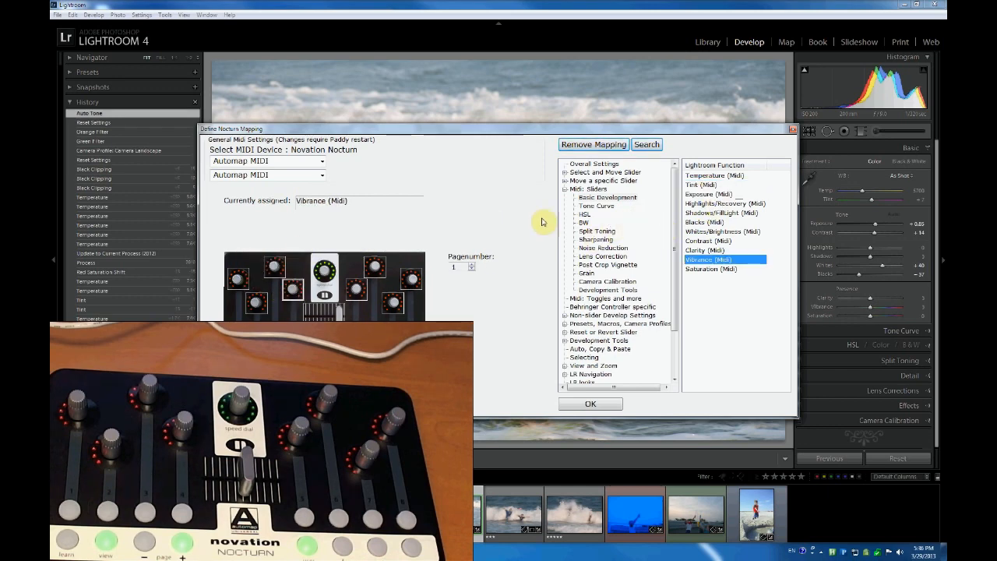
pyautogui.click(711, 204)
pyautogui.click(326, 313)
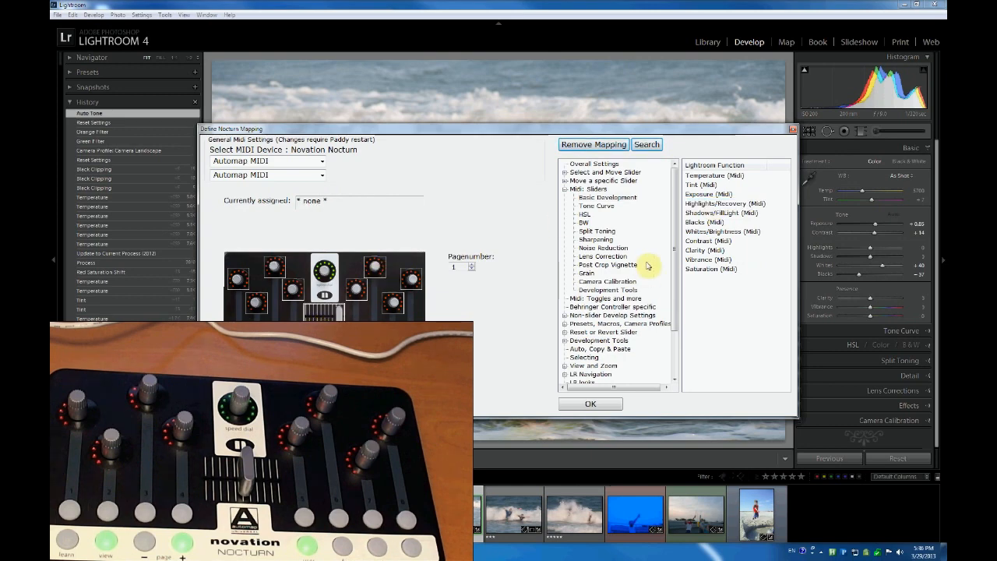
pyautogui.click(710, 271)
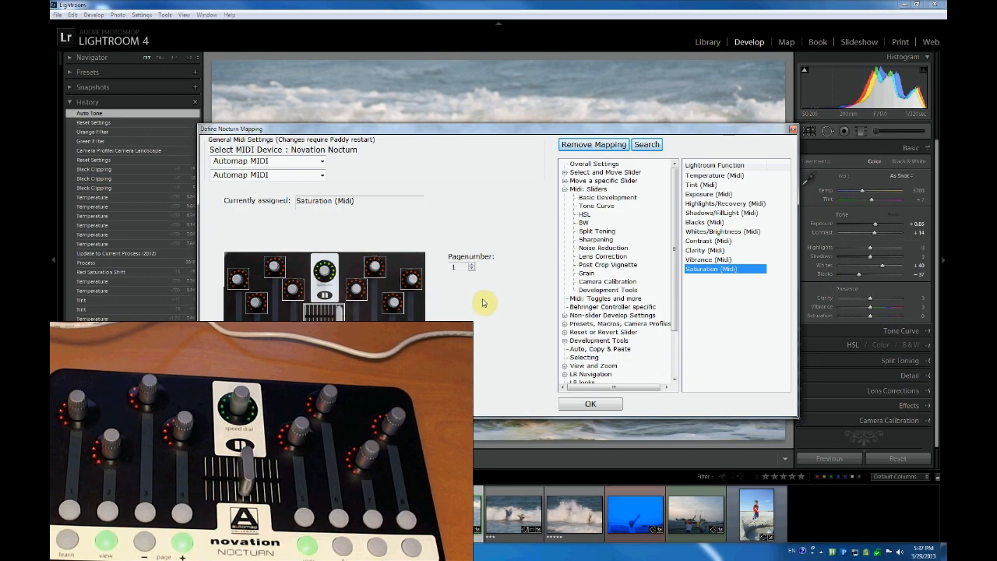
# - On page 2, assign the Post Crop Vignette functions Amount, Midpoint, Roundness and Feather to the first four knobs
pyautogui.click(471, 265)
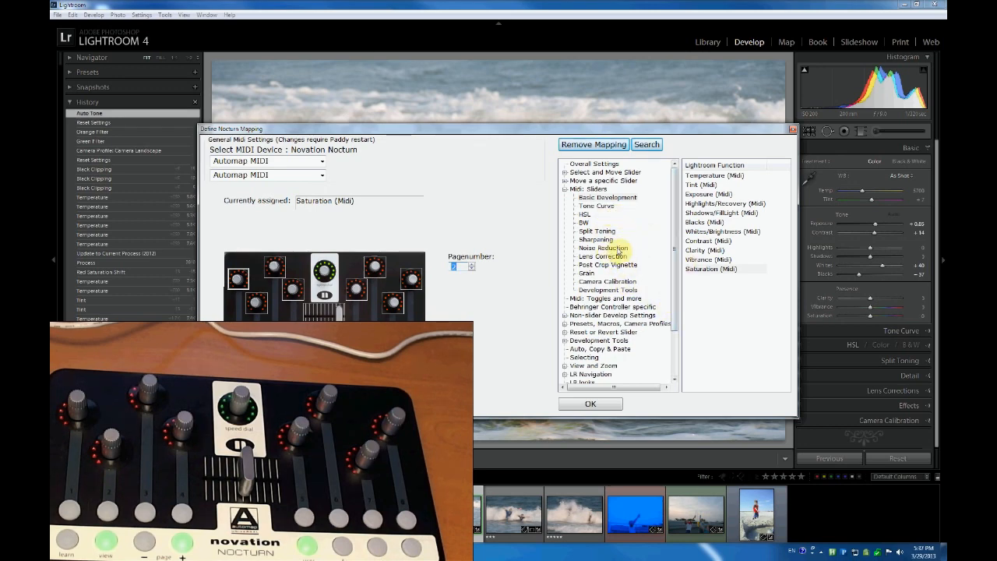
pyautogui.click(615, 266)
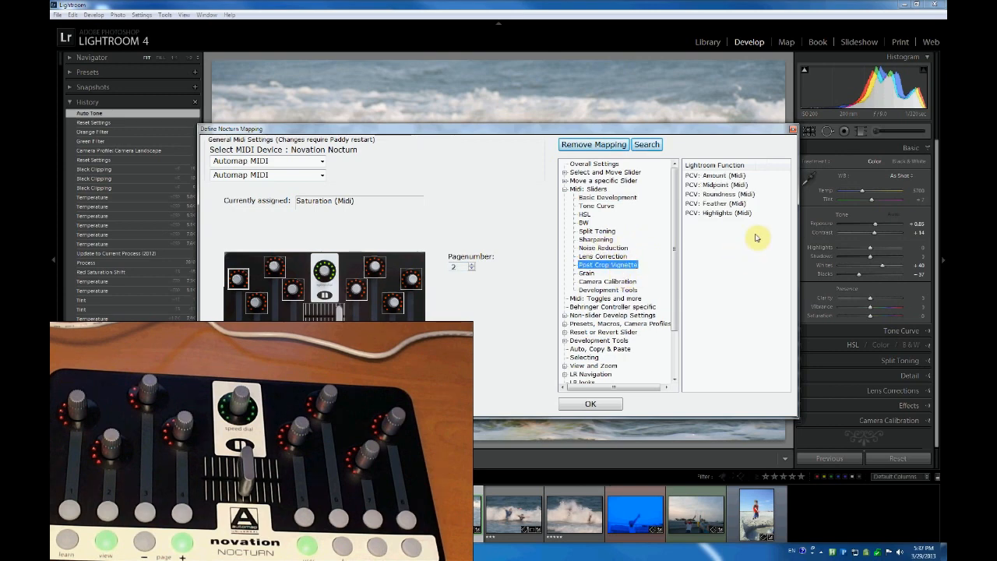
pyautogui.click(690, 184)
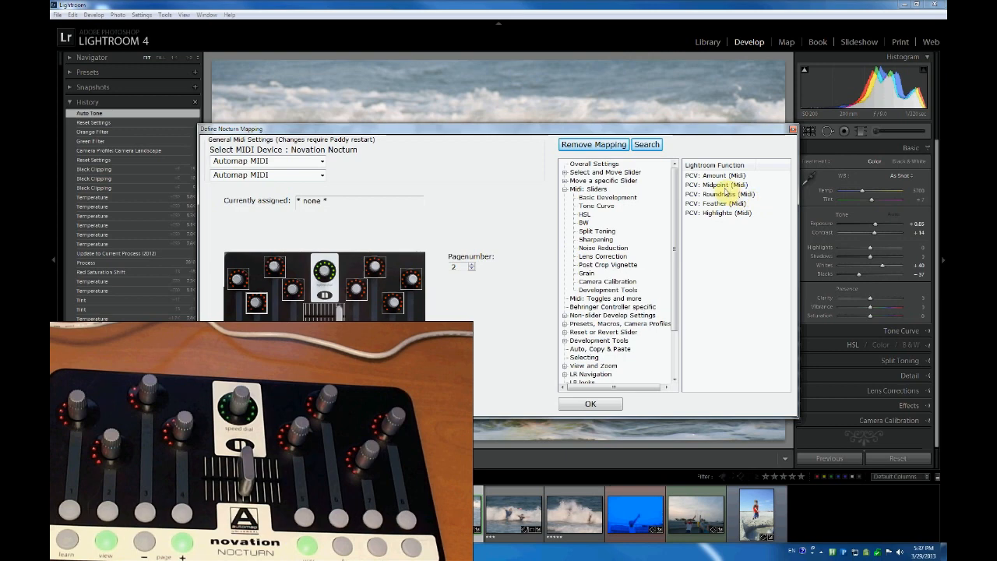
pyautogui.click(725, 187)
pyautogui.click(277, 269)
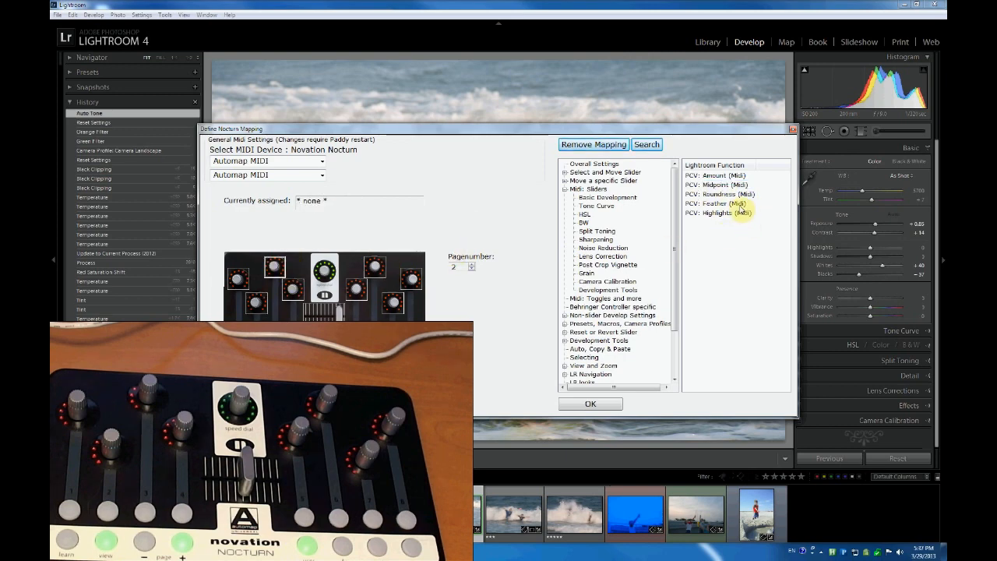
pyautogui.click(725, 193)
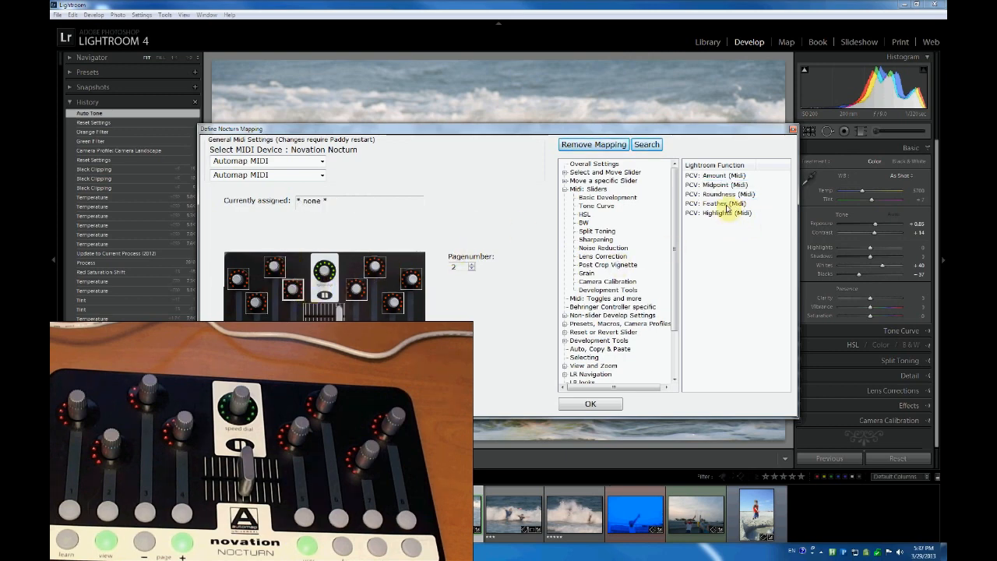
pyautogui.click(725, 204)
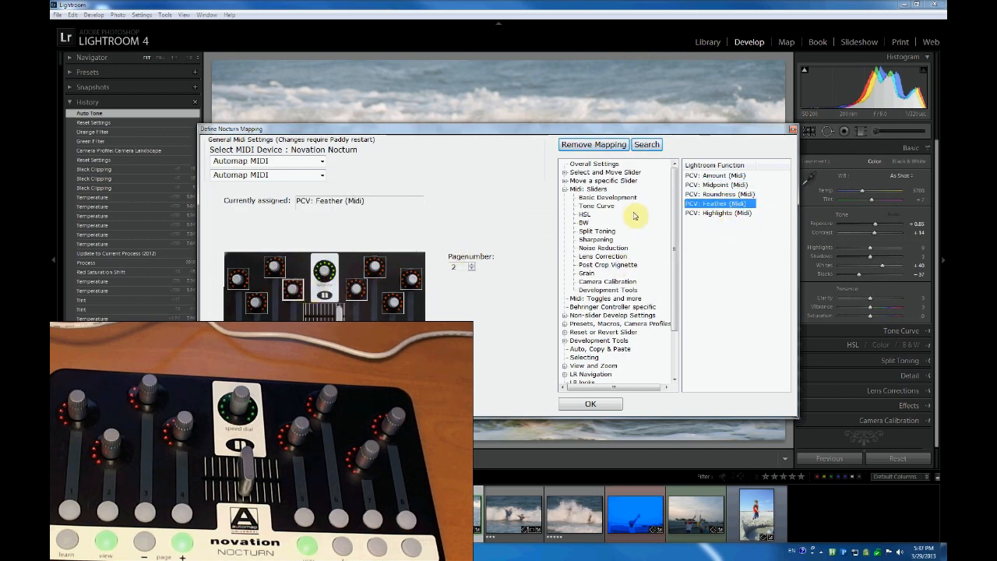
# - On page 3, assign the View and Zoom functions Zoom - Fit and Zoom - 1:1 to Nocturn controls, and accept the mapping
pyautogui.click(473, 264)
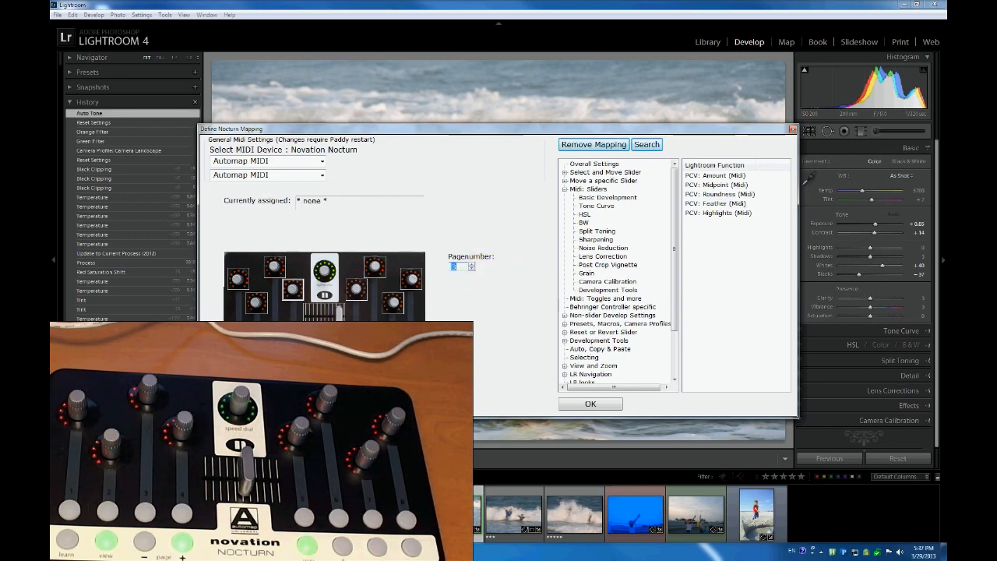
pyautogui.click(598, 366)
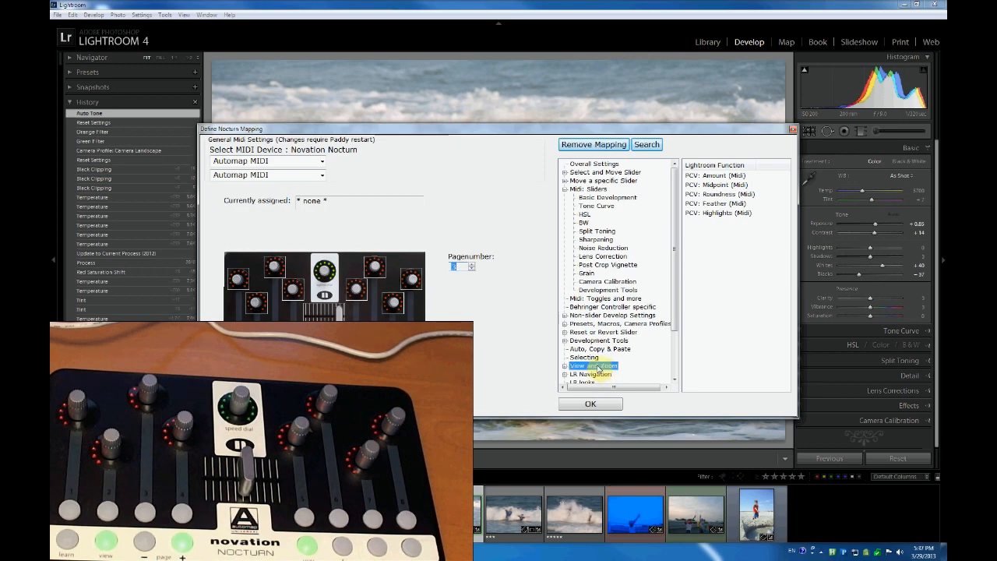
pyautogui.click(704, 363)
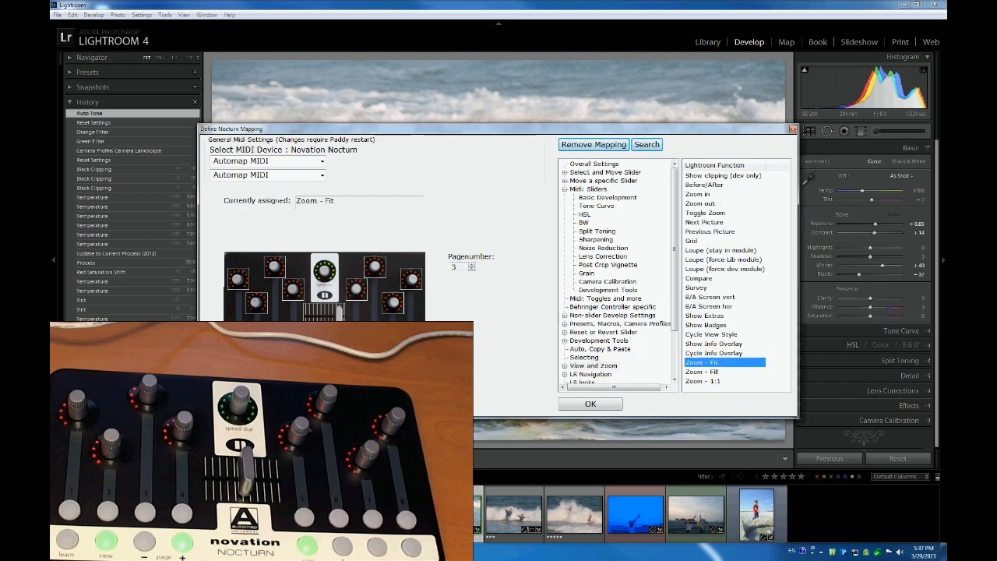
pyautogui.click(704, 381)
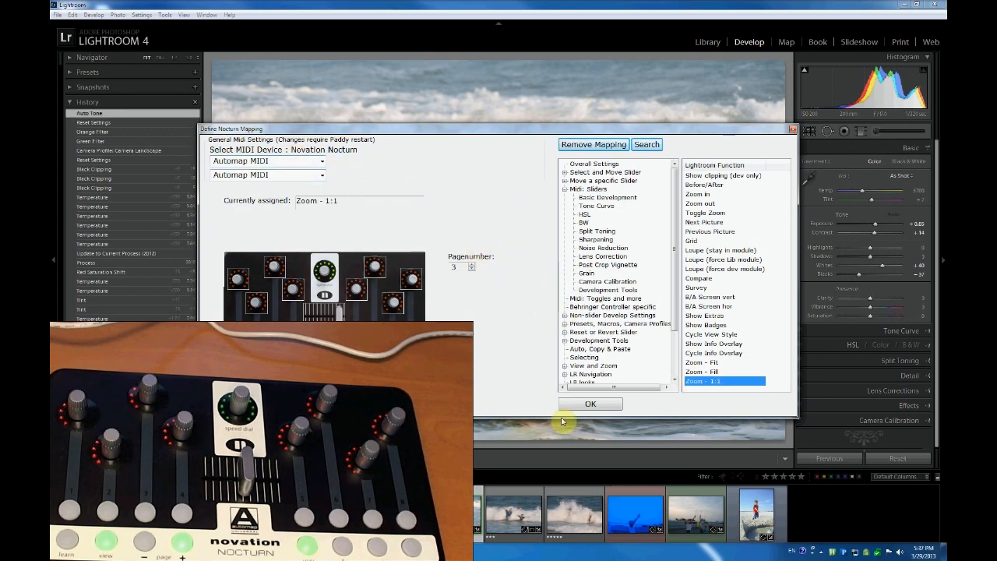
pyautogui.click(587, 403)
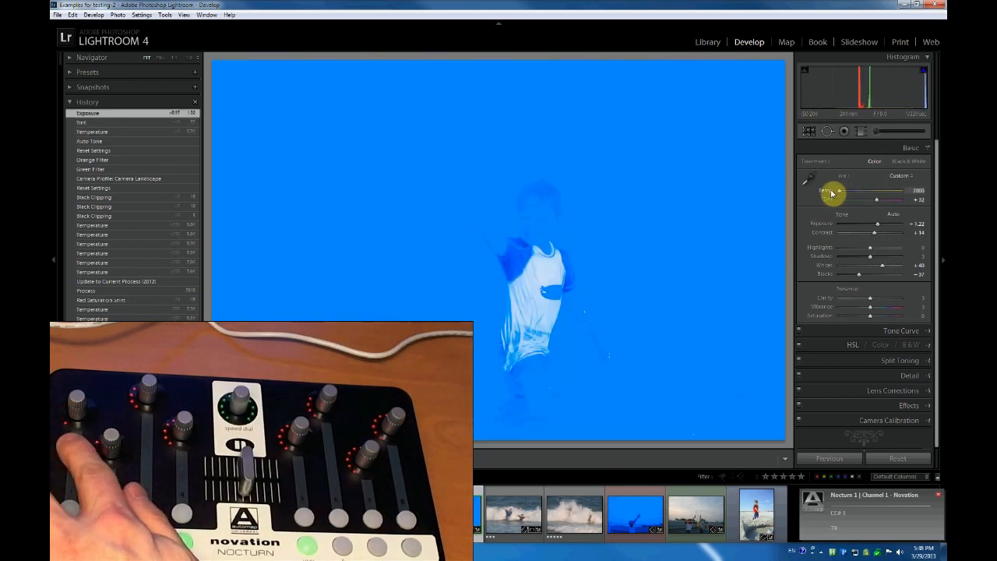
# - Test the mapped controls on the beach photo by setting Temperature to about 5300 and Saturation to about -65
pyautogui.moveTo(831, 192); pyautogui.dragTo(862, 197)
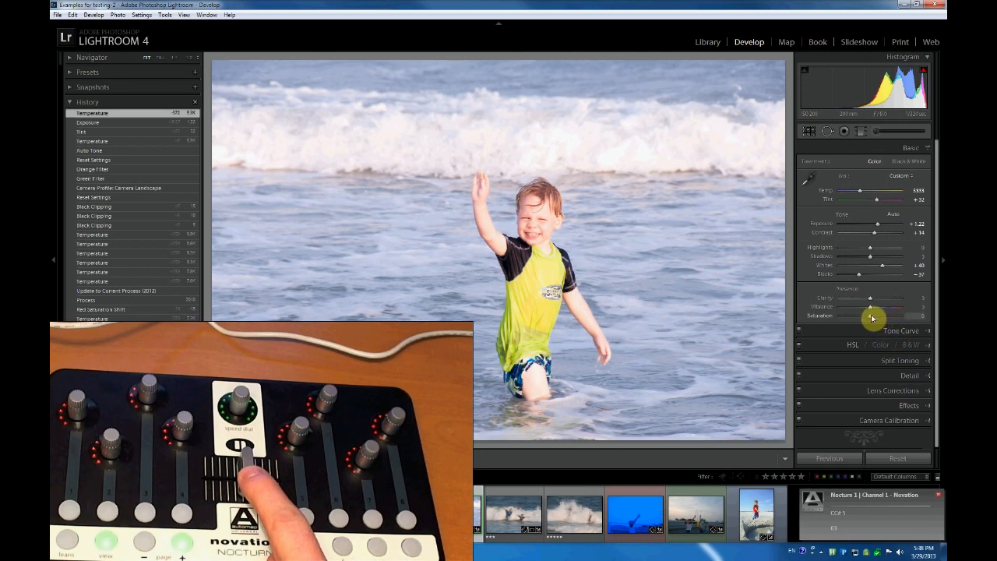
pyautogui.moveTo(871, 315); pyautogui.dragTo(909, 320)
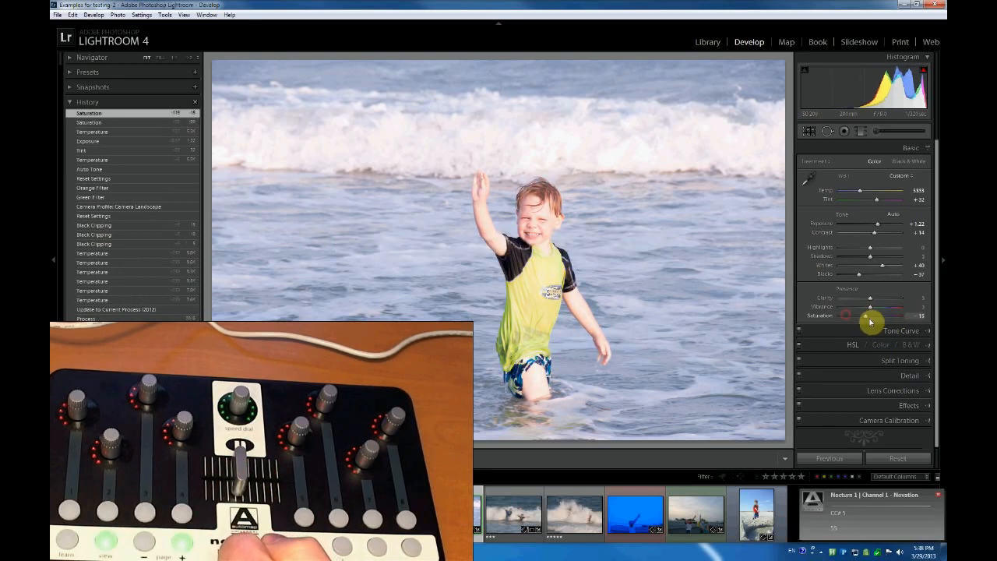
pyautogui.moveTo(865, 319); pyautogui.dragTo(851, 318)
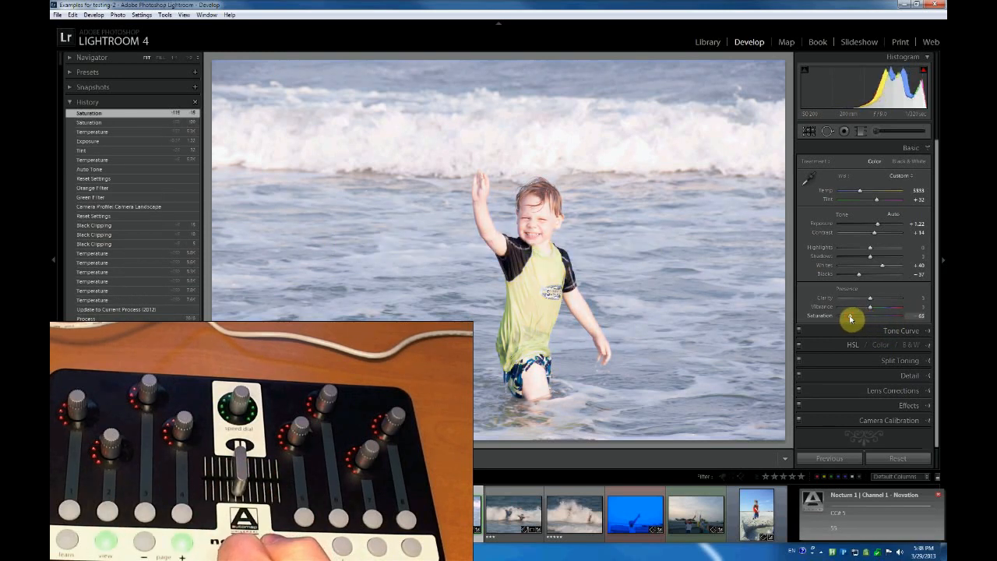